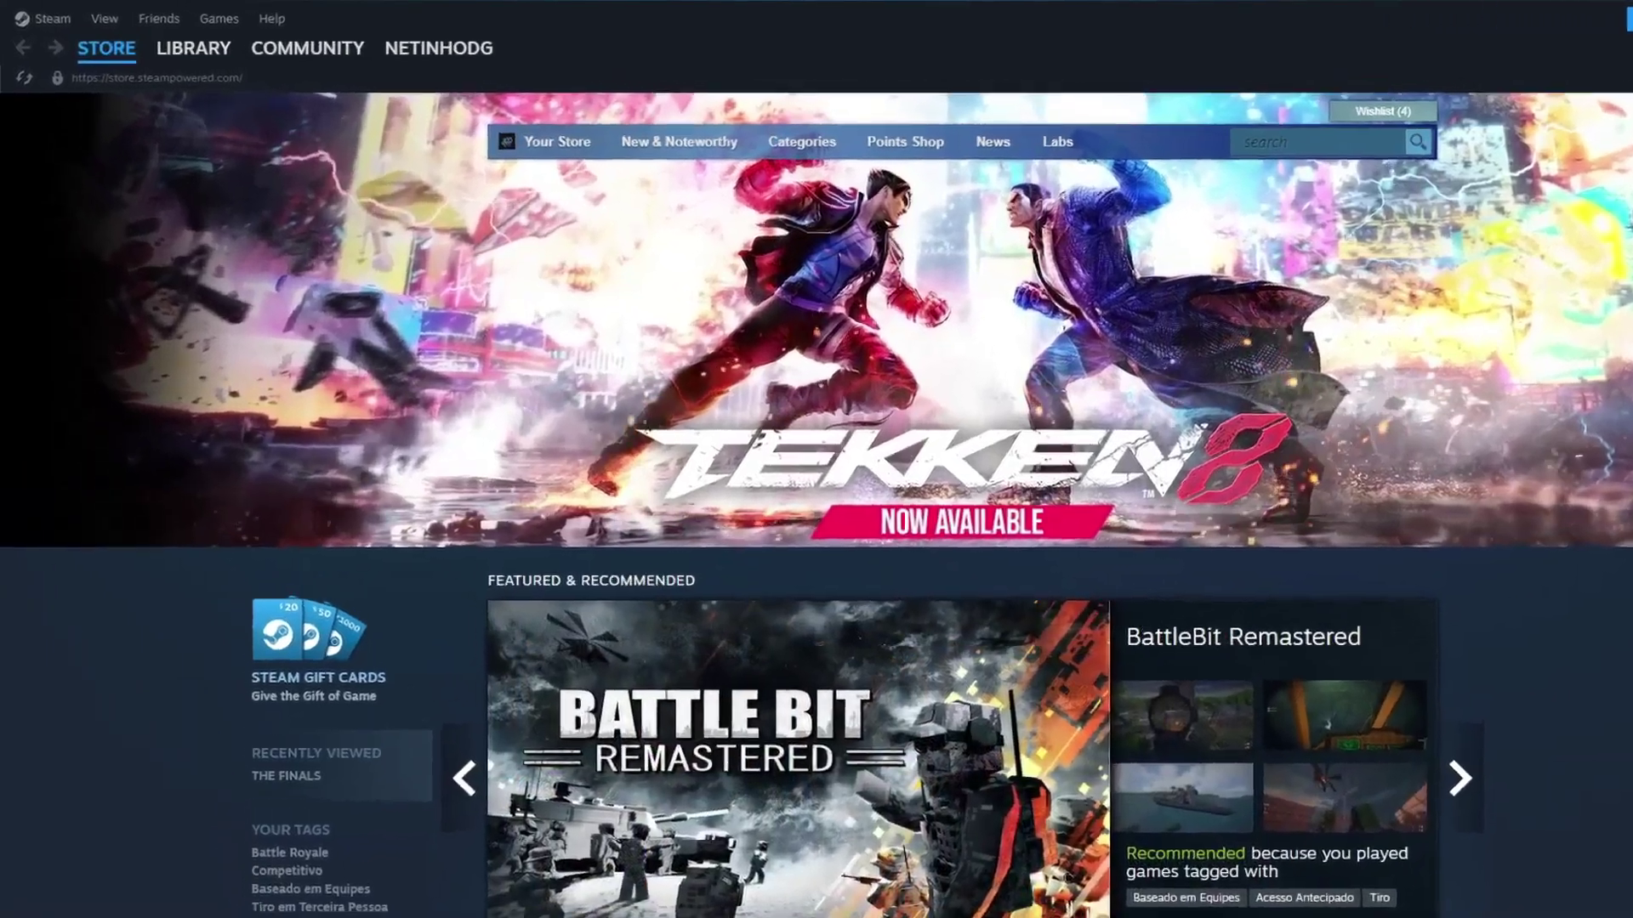
Open Steam Settings on the Security section, where Steam Guard shows as disabled.
left_click(61, 25)
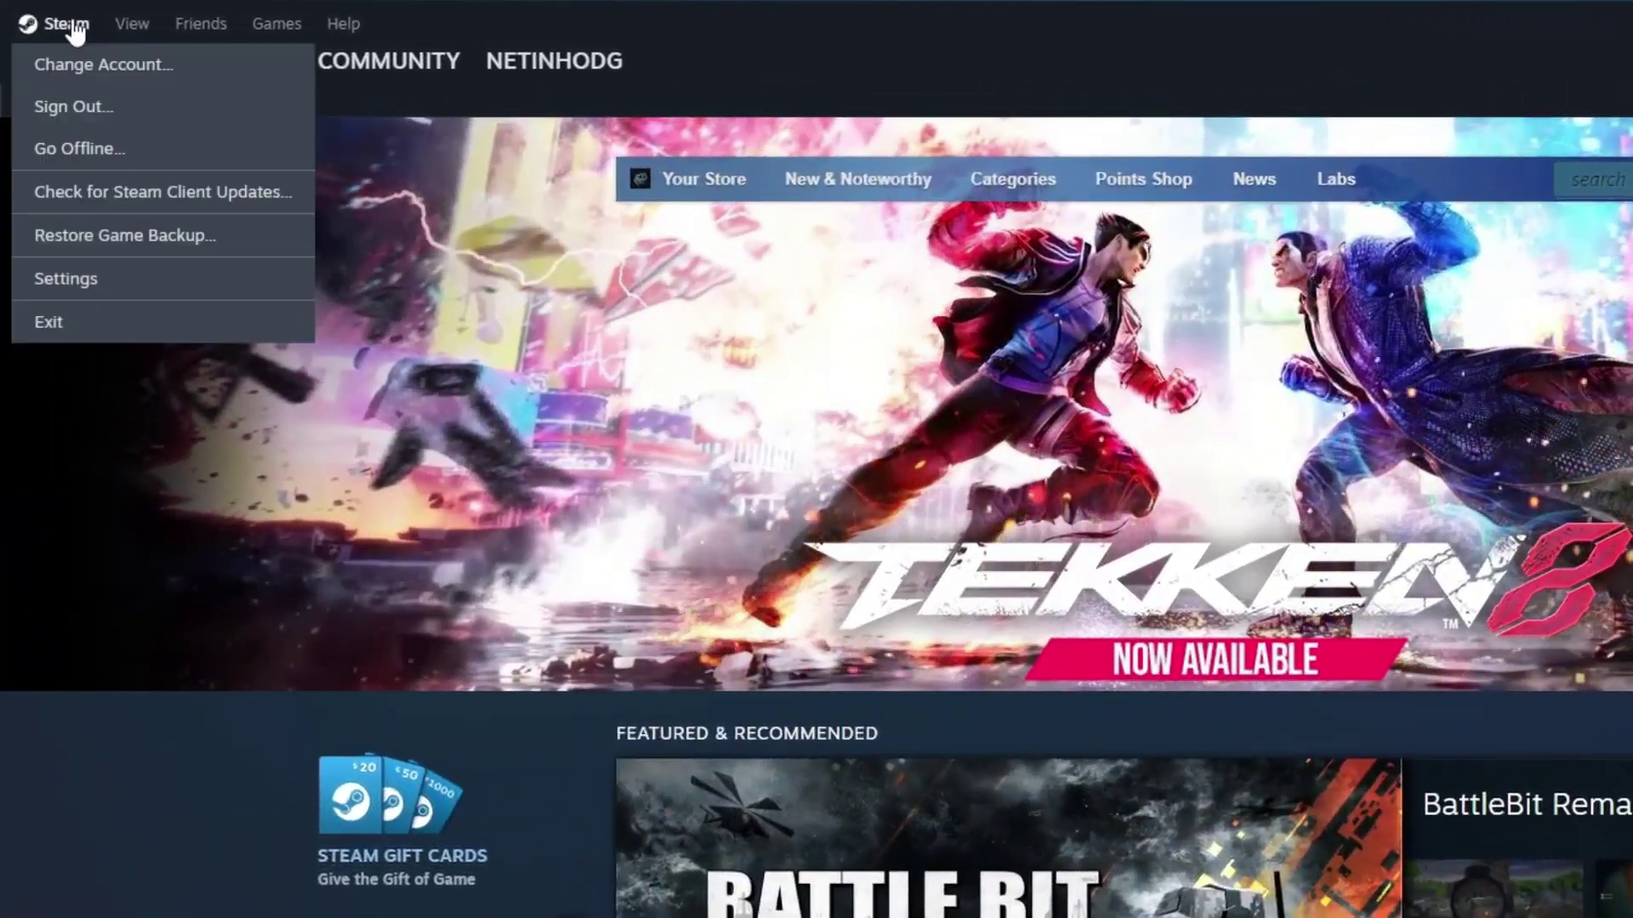
left_click(188, 291)
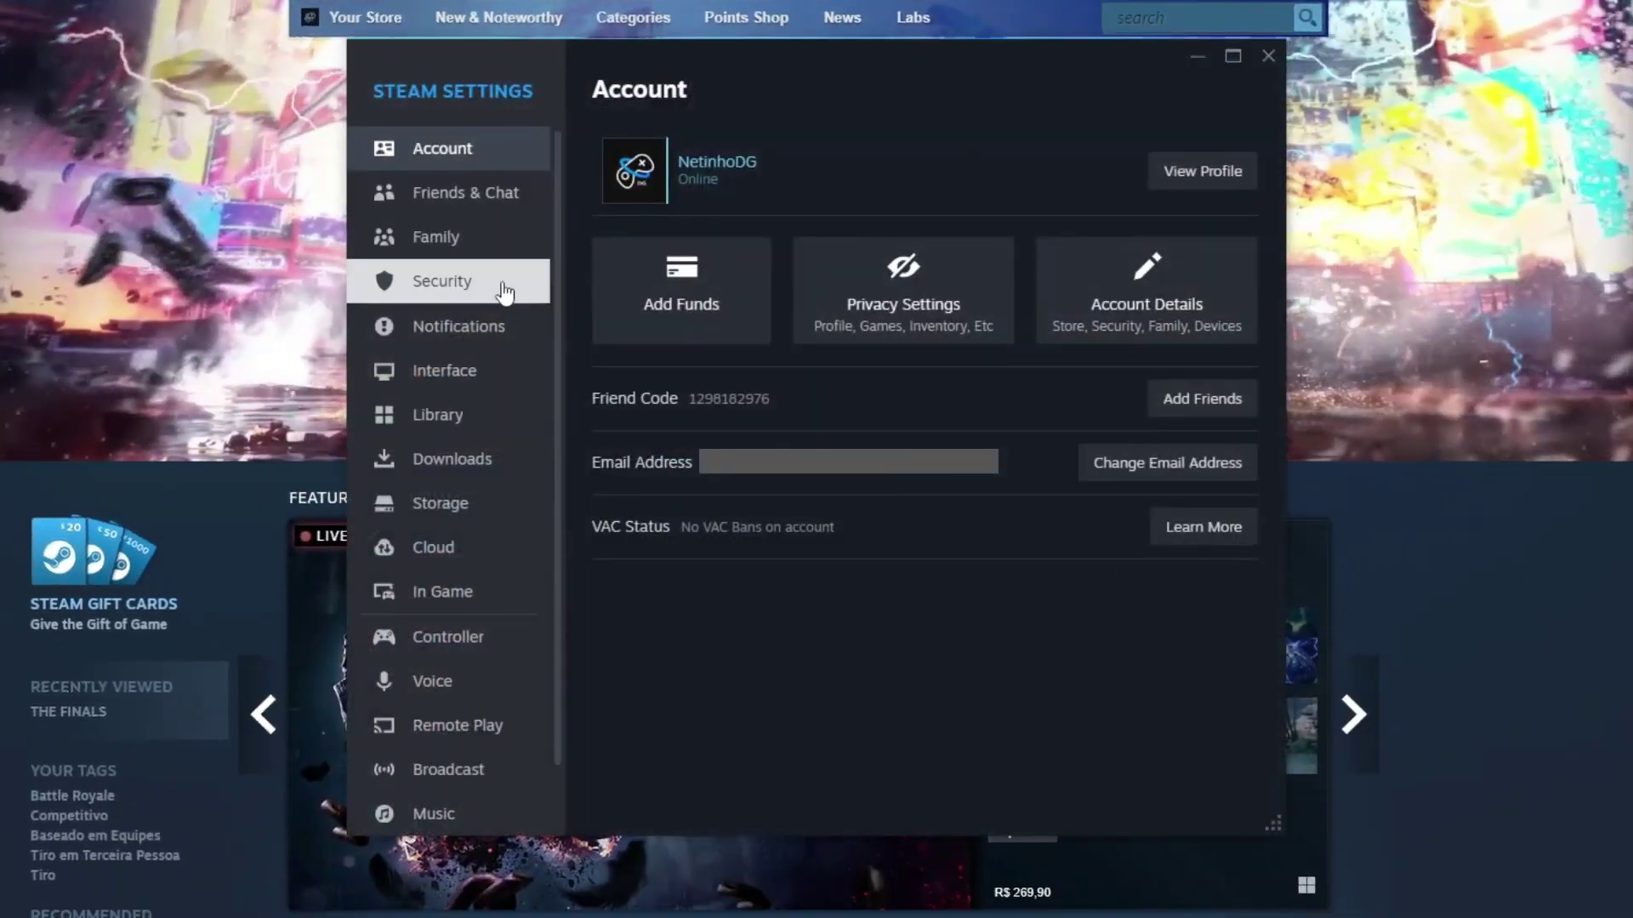
left_click(504, 288)
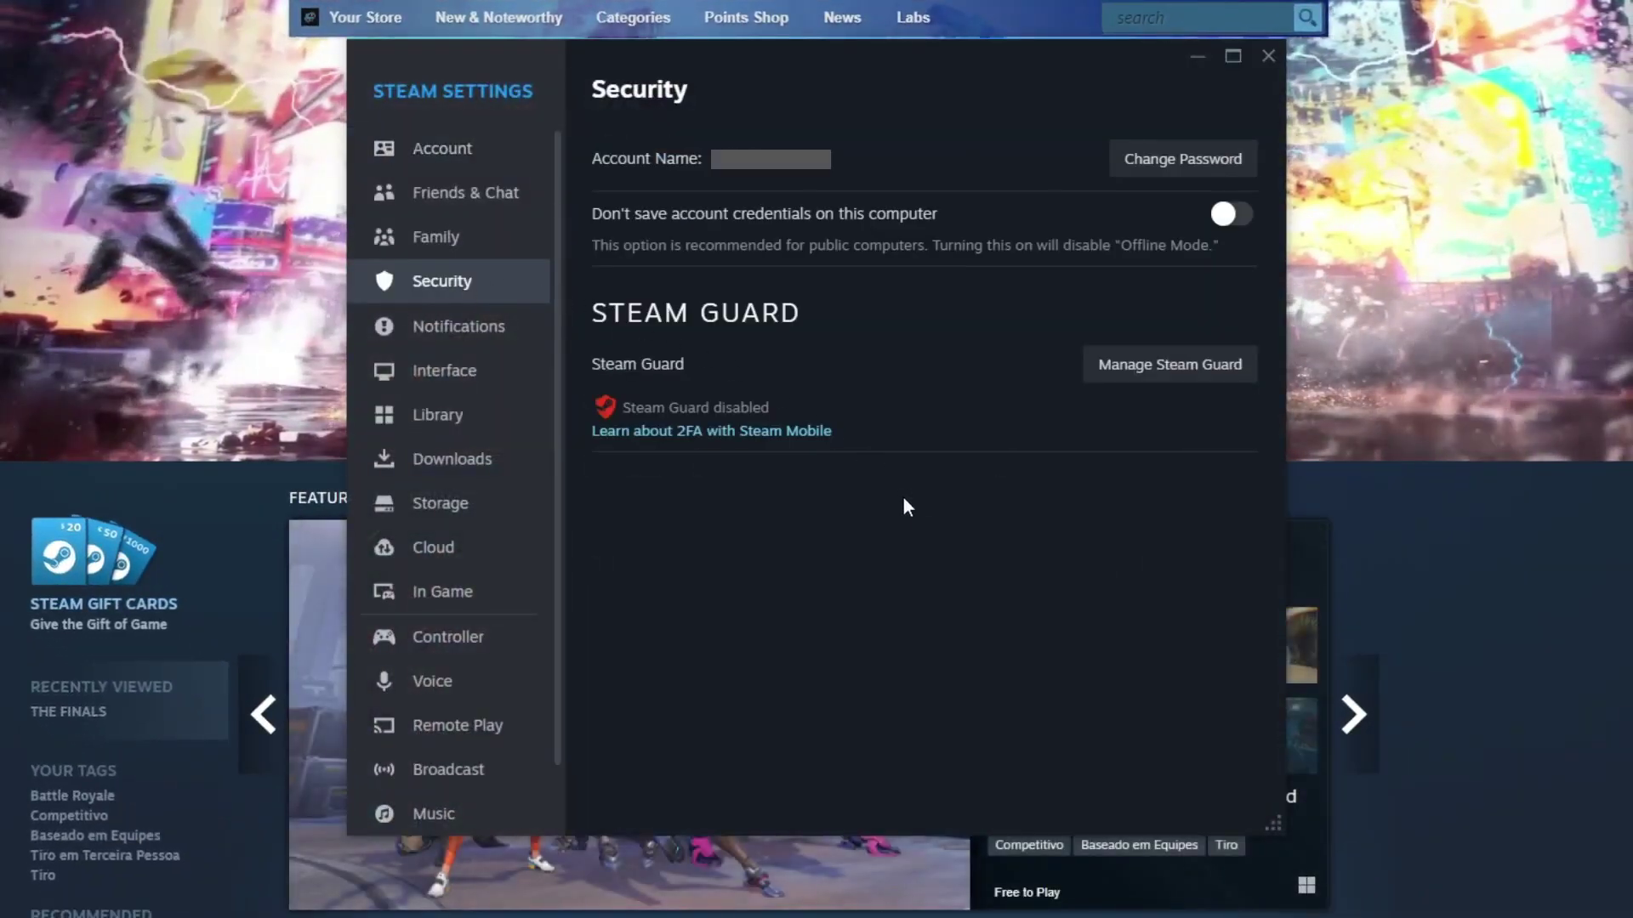
On Manage Steam Guard, choose 'Get Steam Guard codes by email'.
left_click(1181, 367)
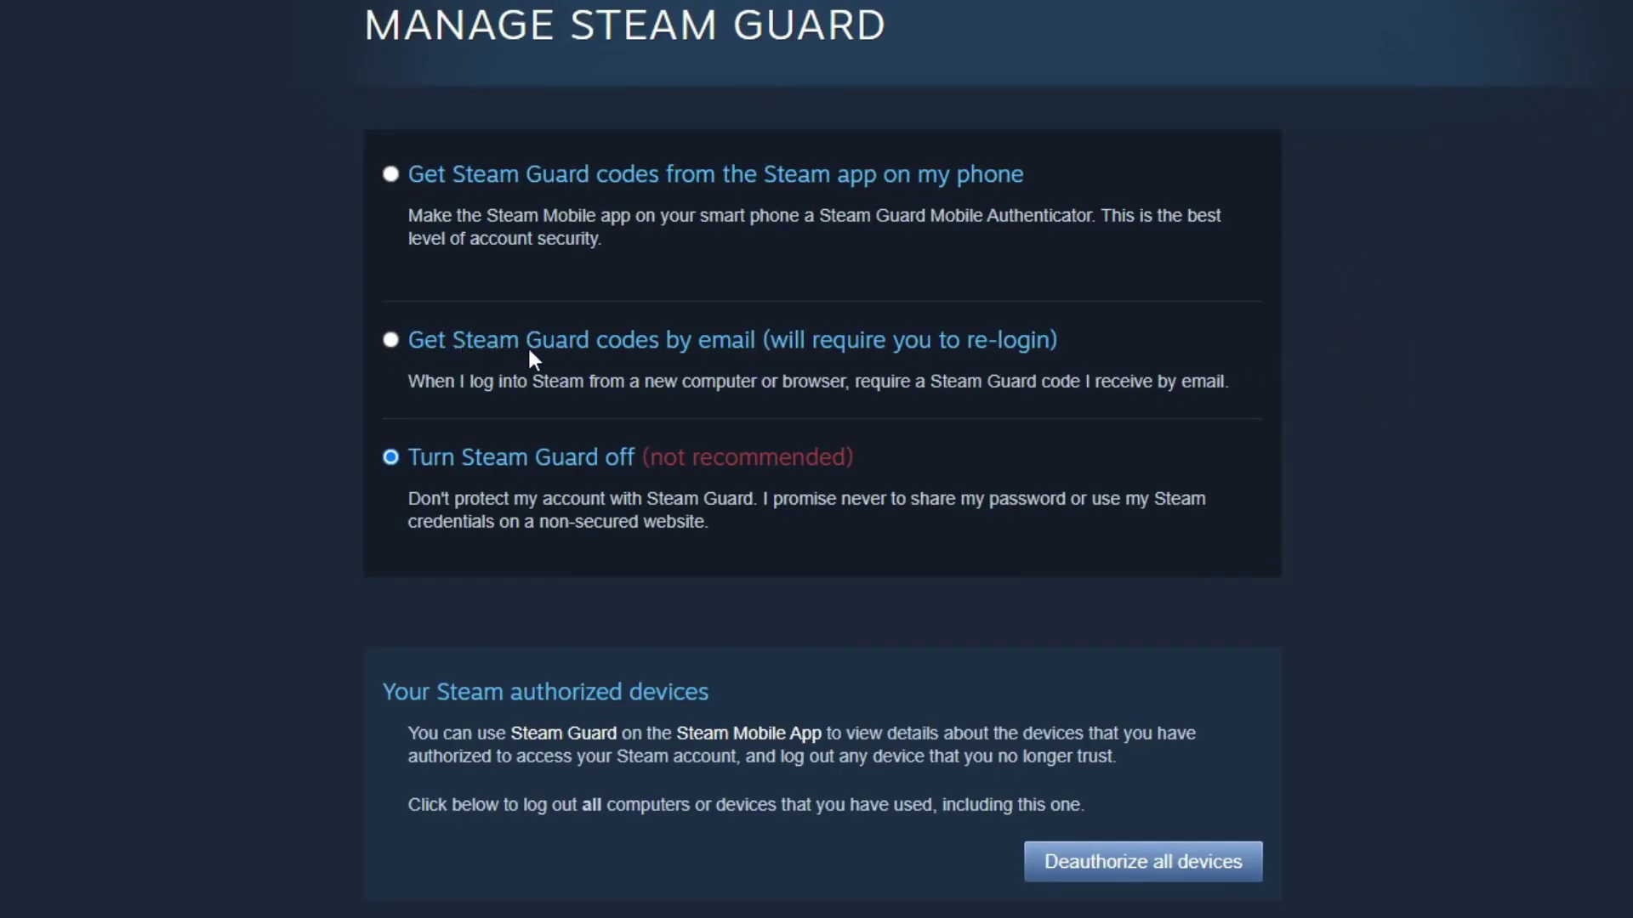
left_click(435, 340)
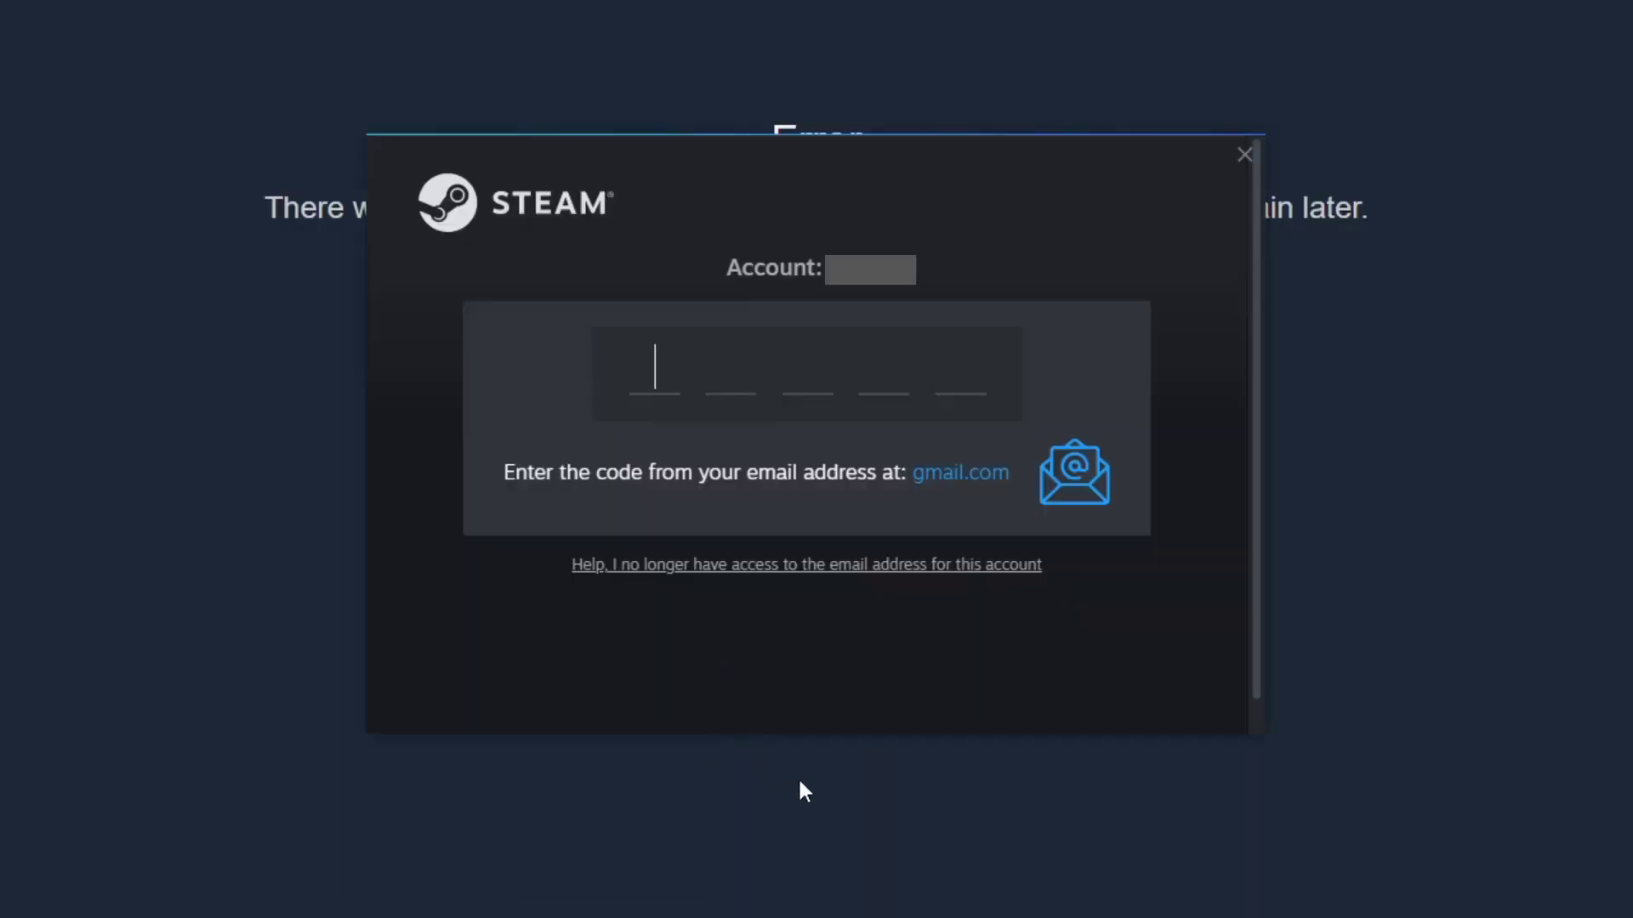
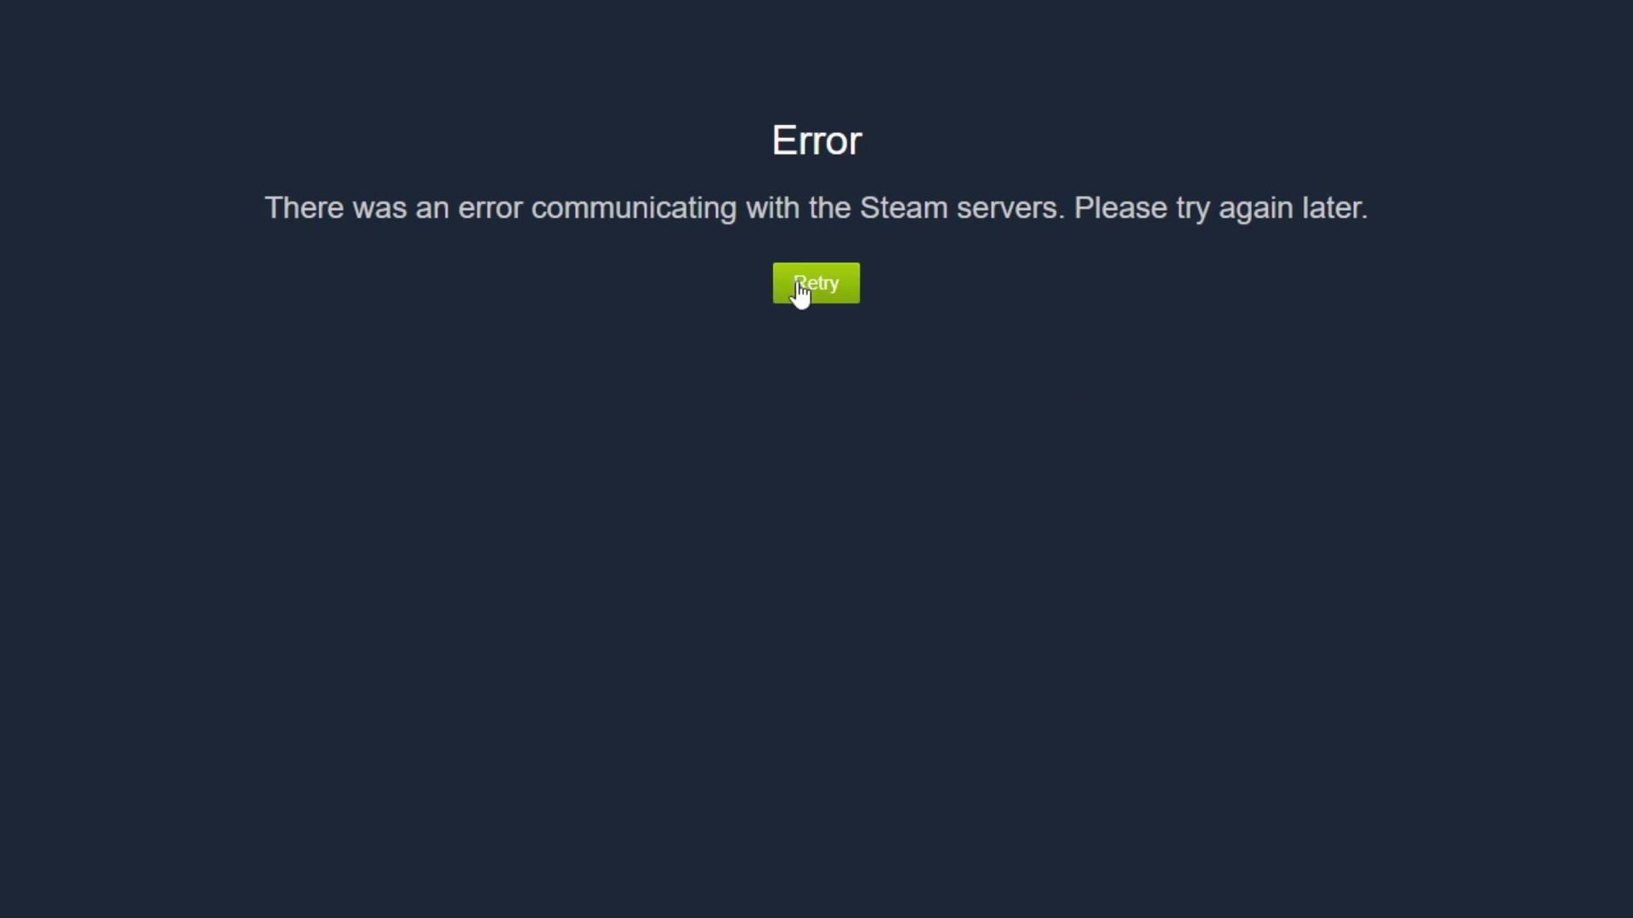
Retry past the server error to reload Manage Steam Guard with email codes selected.
left_click(798, 289)
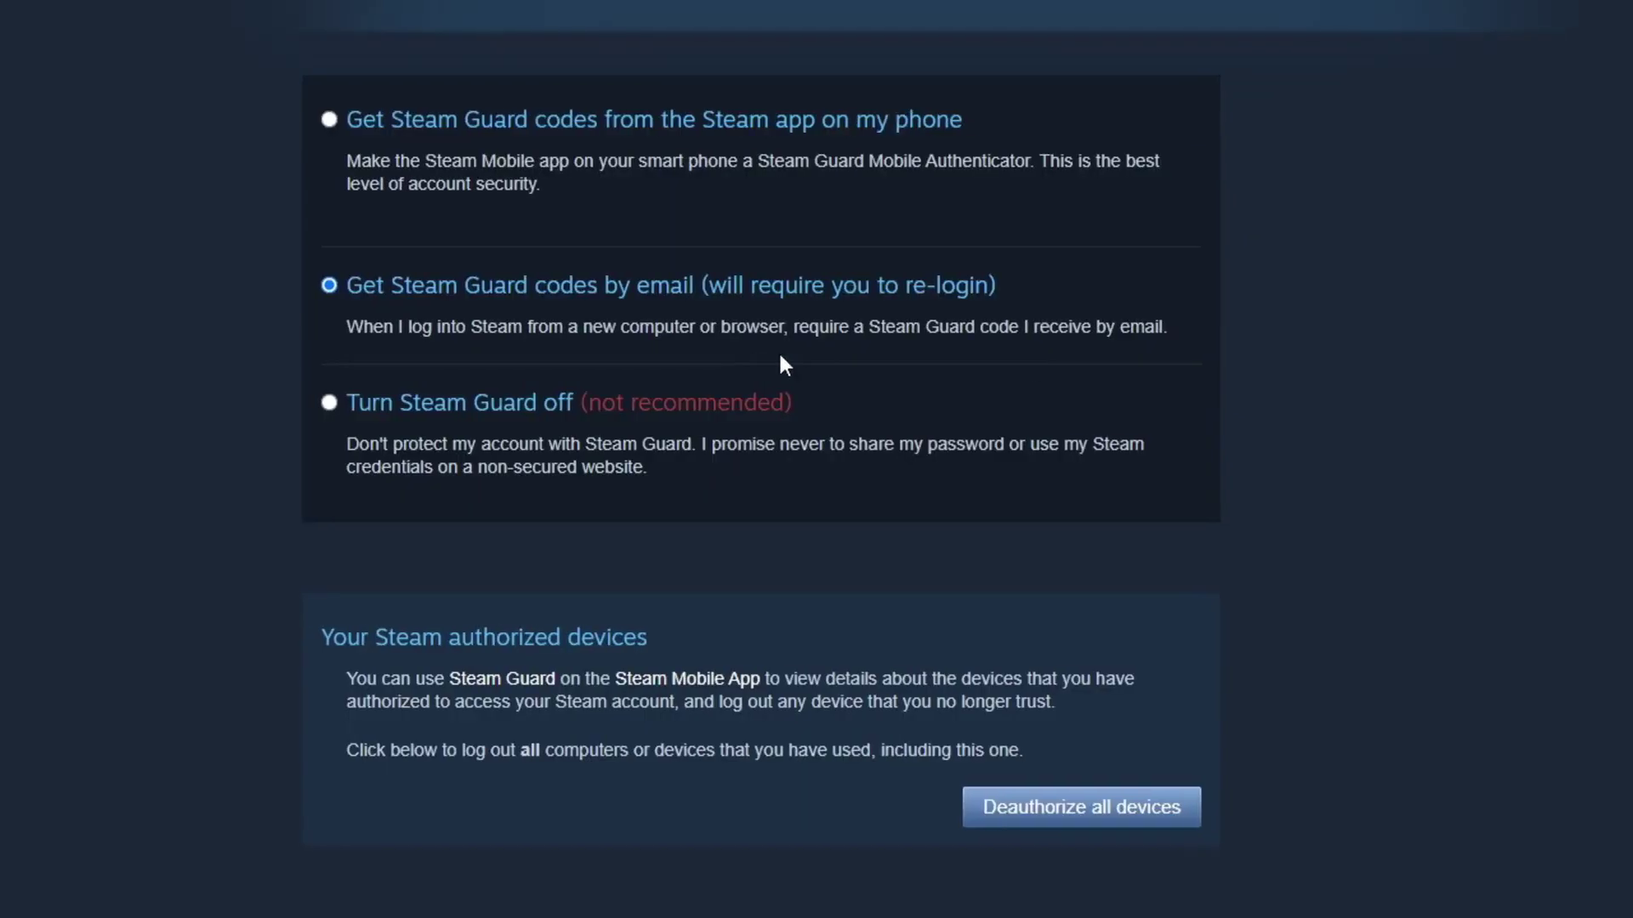